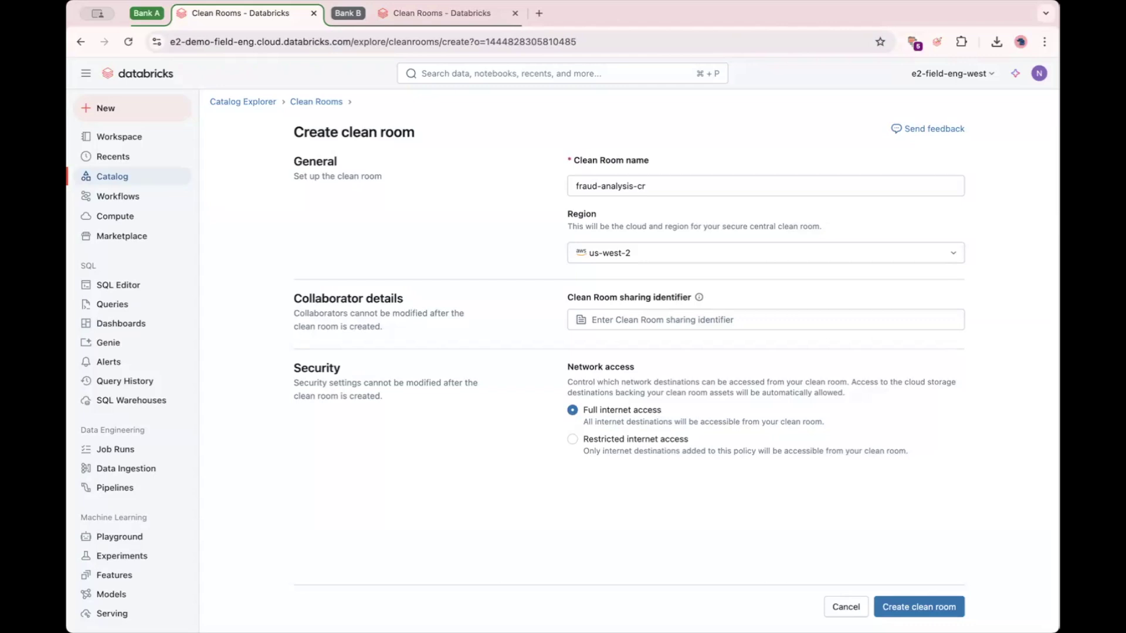
Step: Provide the collaborator's clean room sharing identifier and create the fraud-analysis-cr clean room in us-west-2 with full internet access
left_click(693, 192)
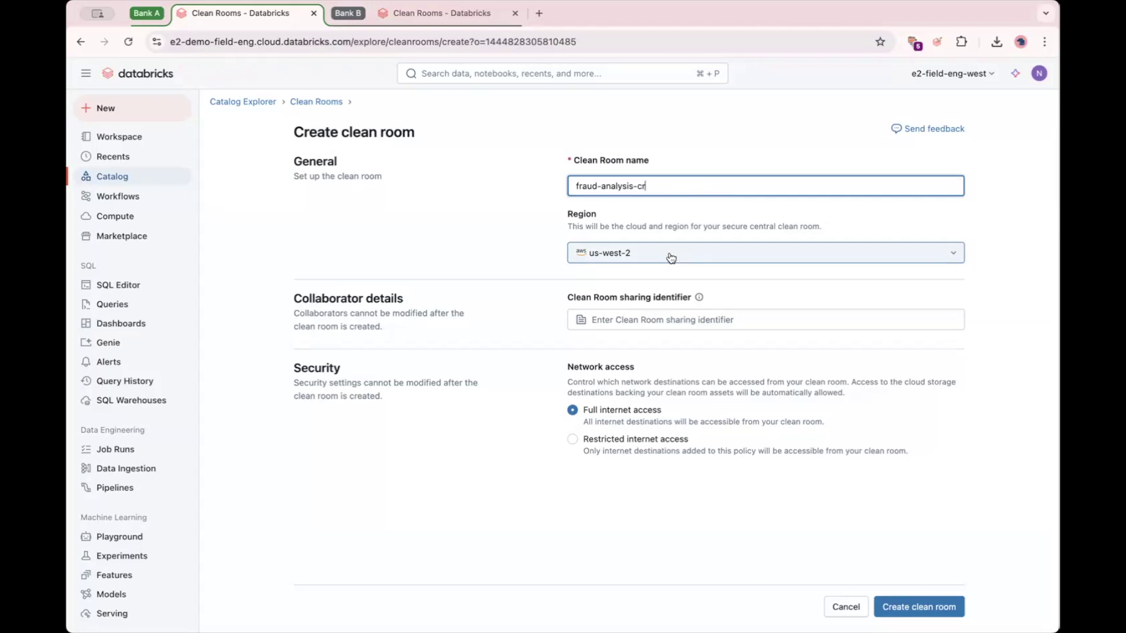
left_click(637, 320)
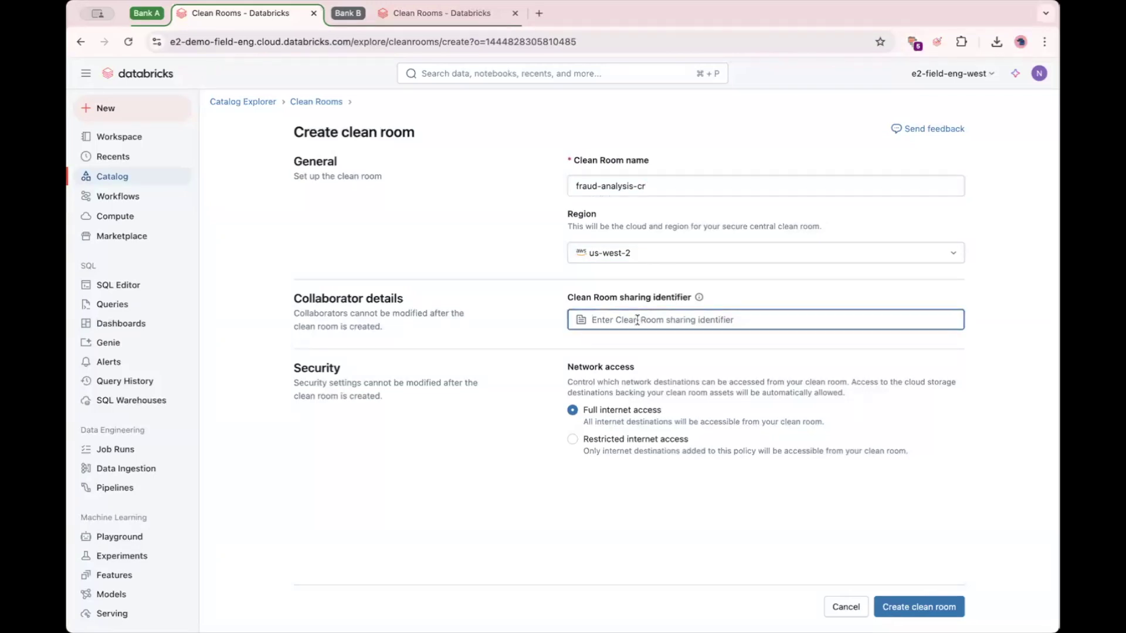
key("super+v")
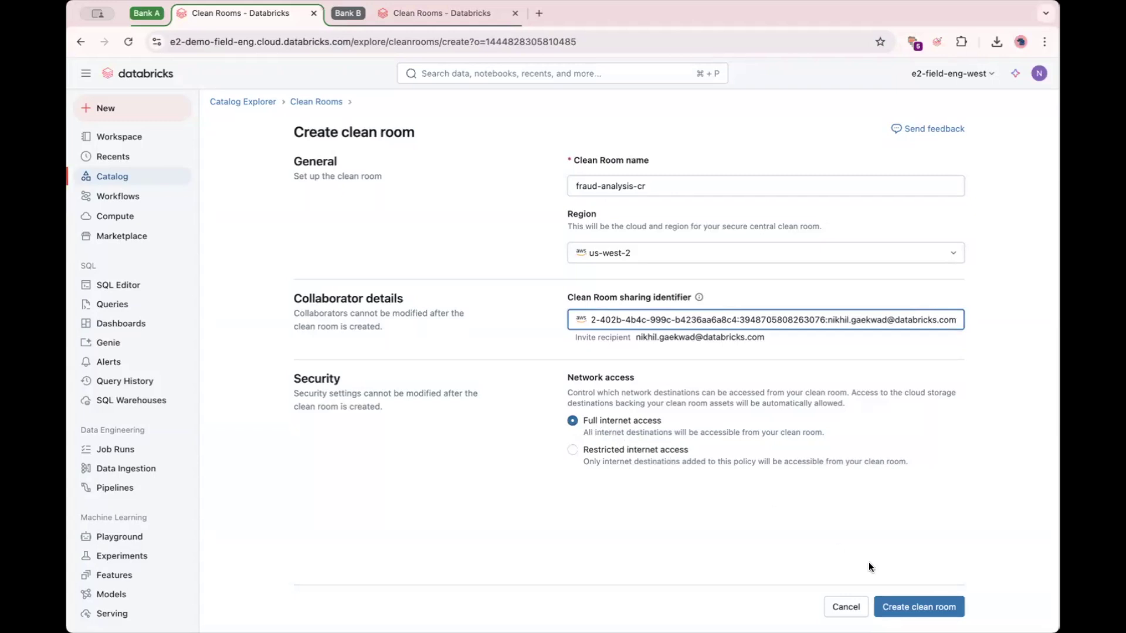
left_click(931, 598)
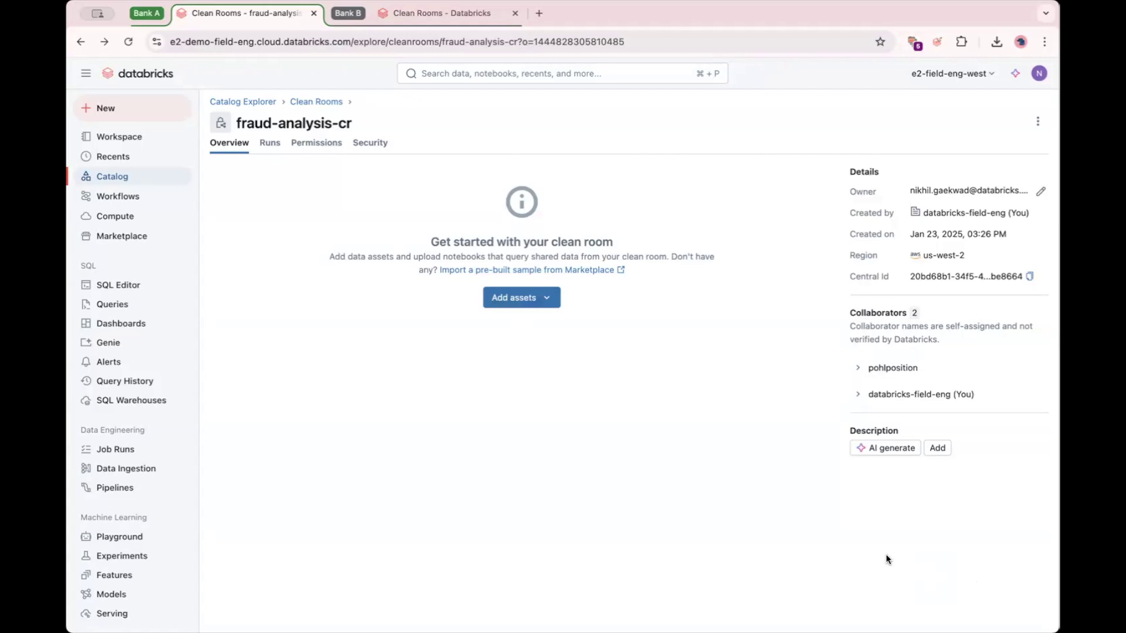
Step: Start adding data assets to the clean room and search the catalogs for bank_catalog
left_click(527, 300)
left_click(530, 335)
left_click(374, 185)
type("ba")
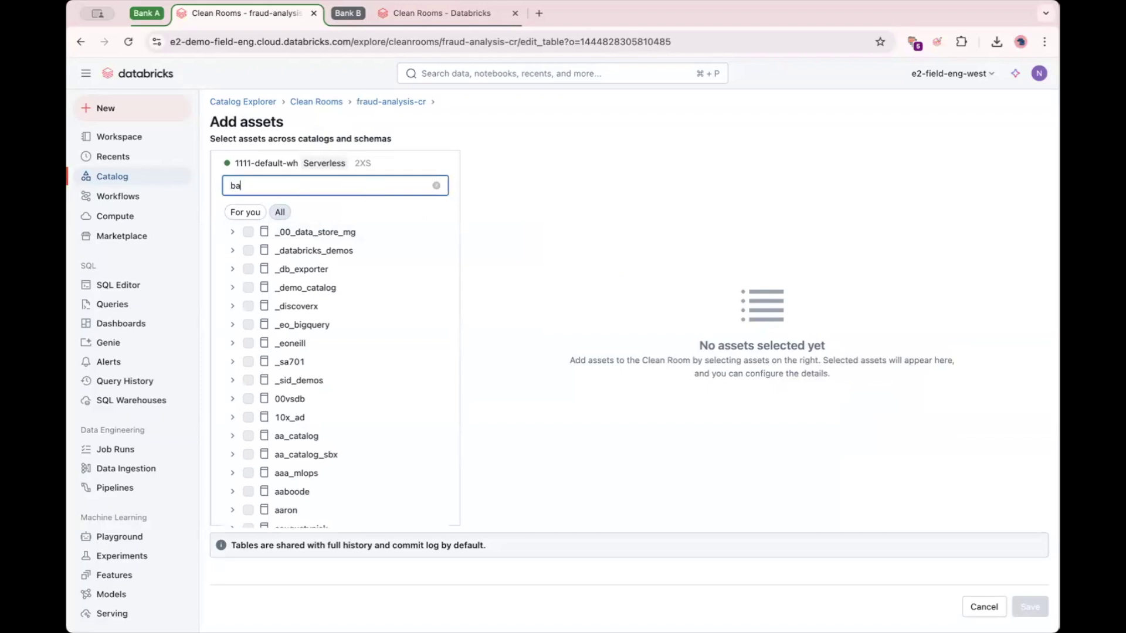
type("nk_catalog")
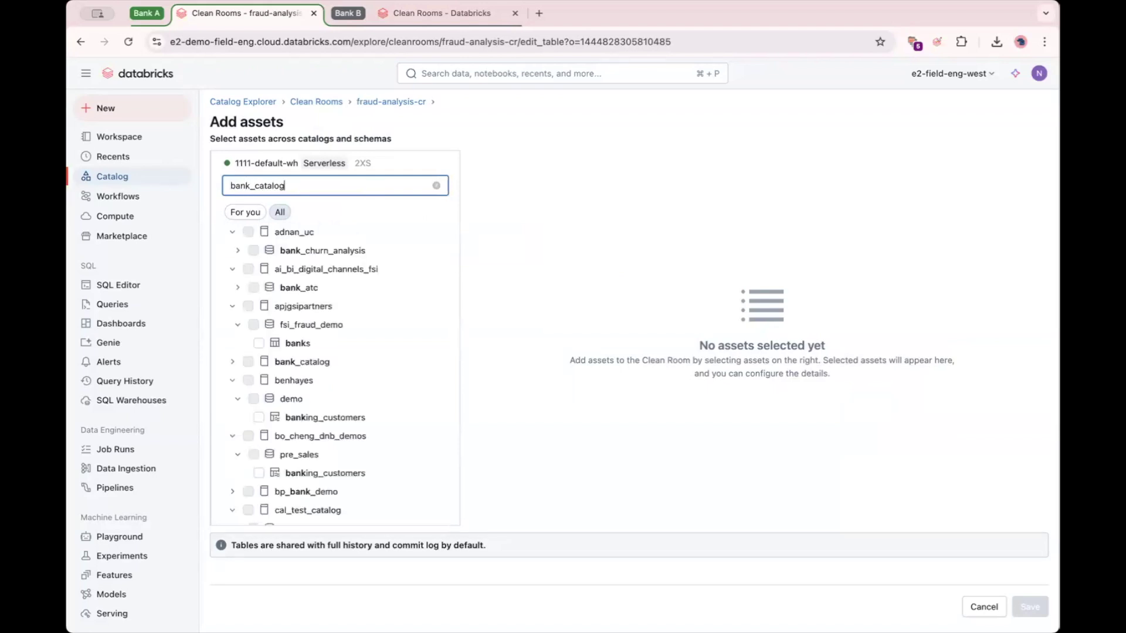
Step: Add the customers and financial_transactions tables and the fraud_analysis_private_library volume from bank_catalog's default schema to the clean room
left_click(233, 232)
left_click(238, 251)
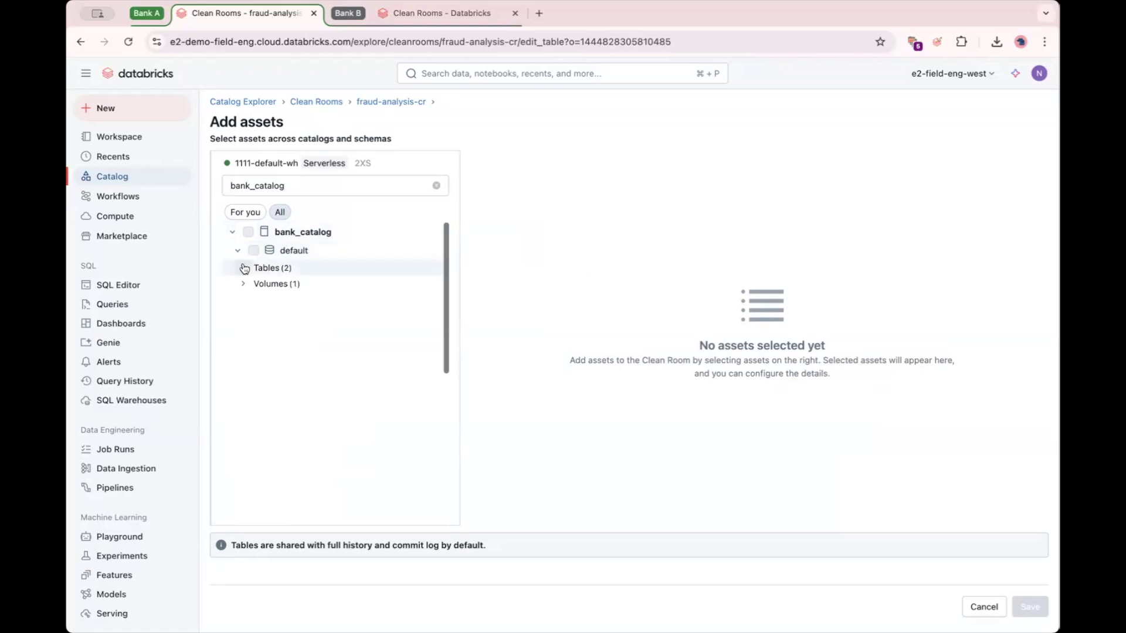
left_click(244, 269)
left_click(264, 285)
left_click(262, 303)
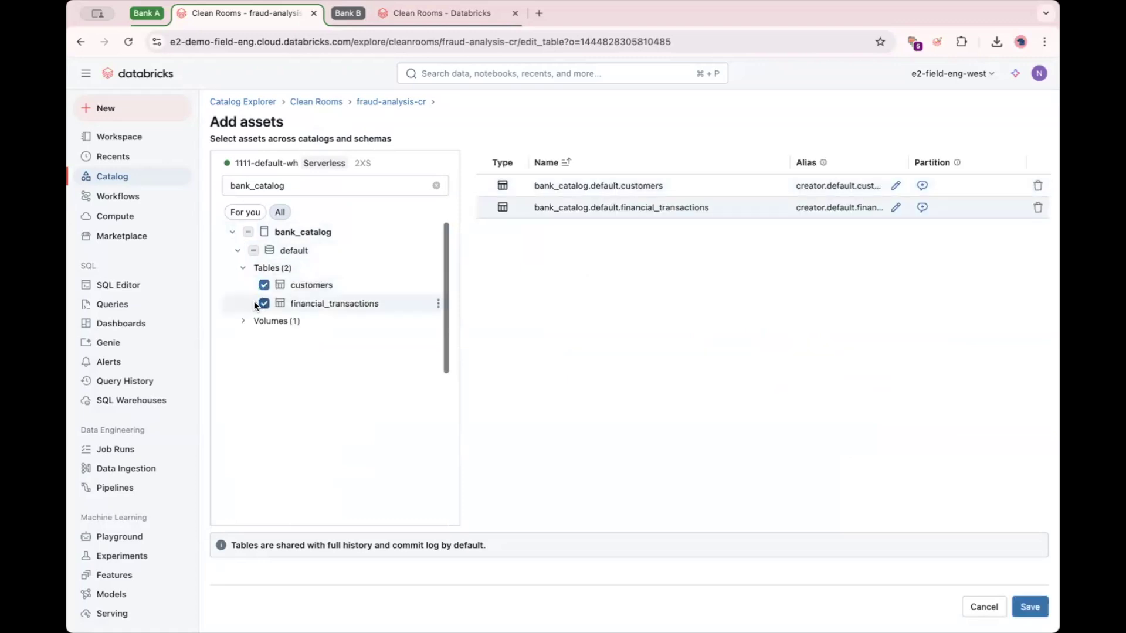
left_click(244, 321)
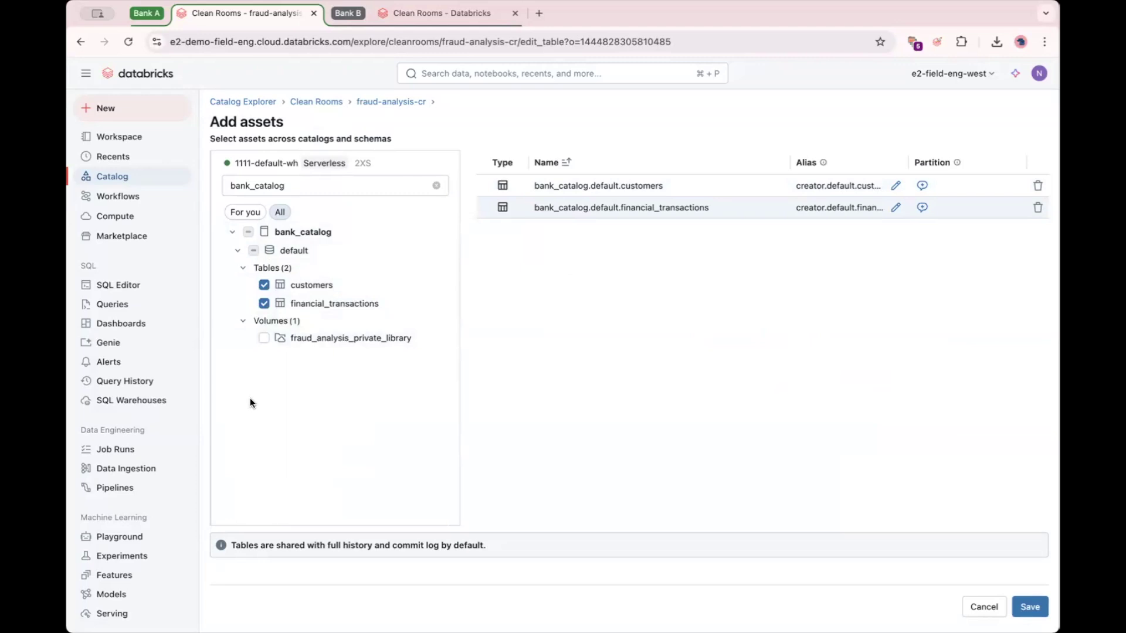
left_click(264, 339)
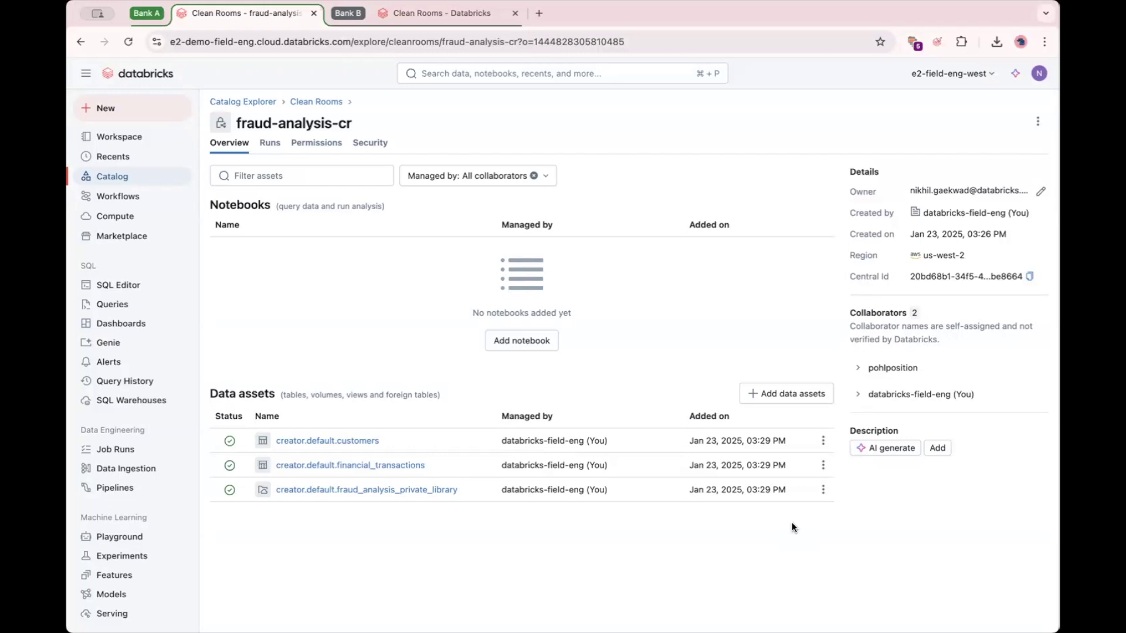
Step: Switch to Bank B's workspace, open the fraud-analysis-cr clean room and check the columns of its shared financial_transactions table
left_click(475, 11)
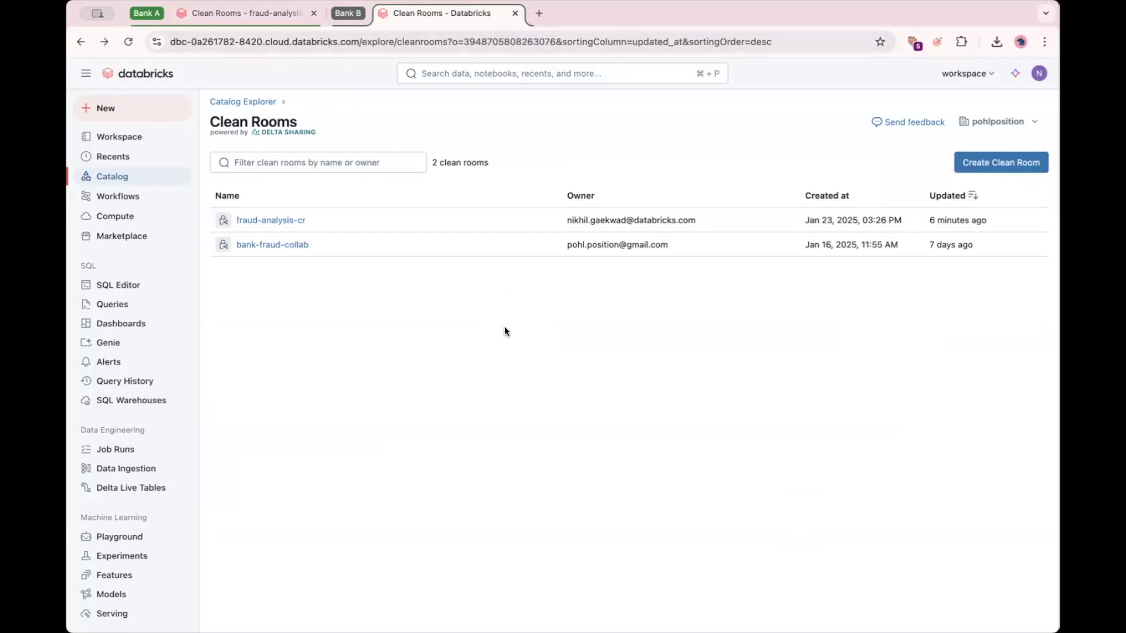
left_click(293, 220)
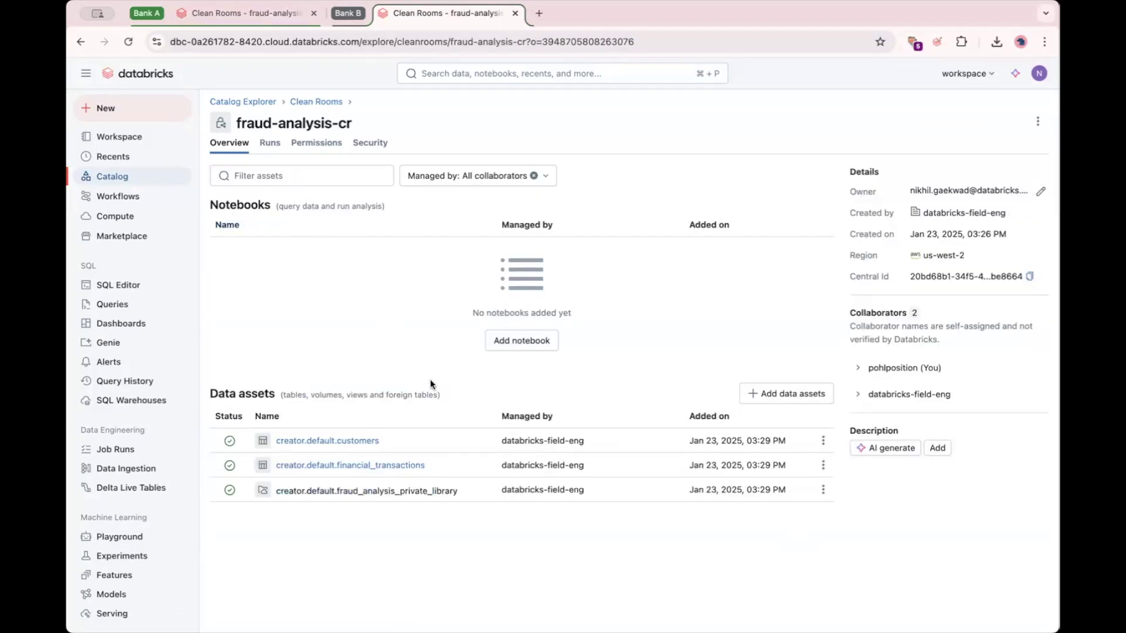
left_click(403, 467)
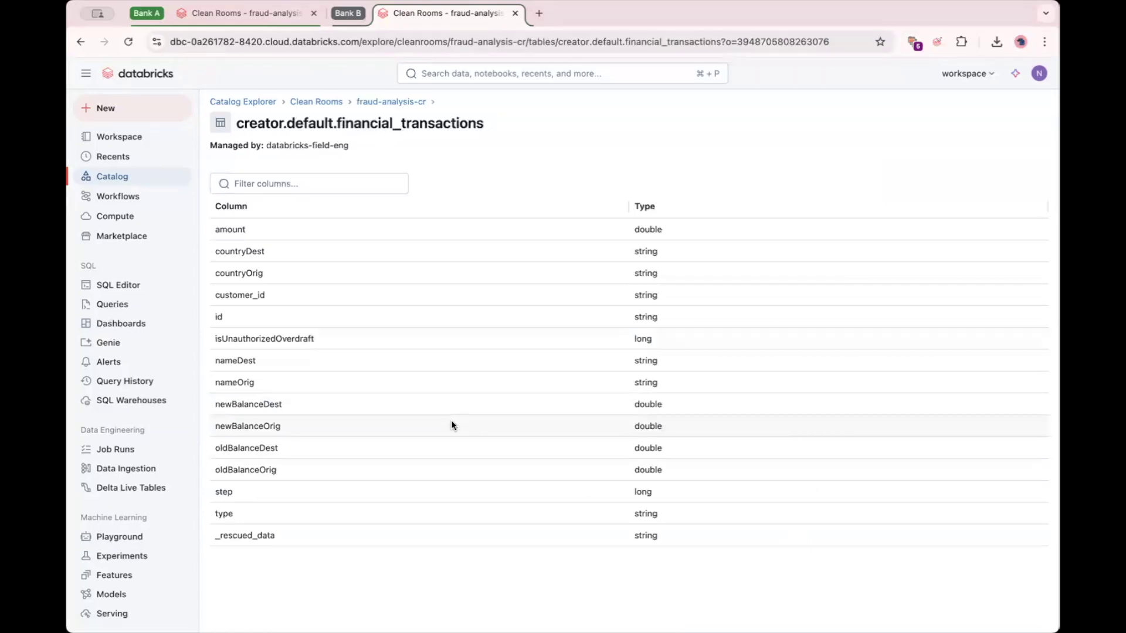
key("super+bracketleft")
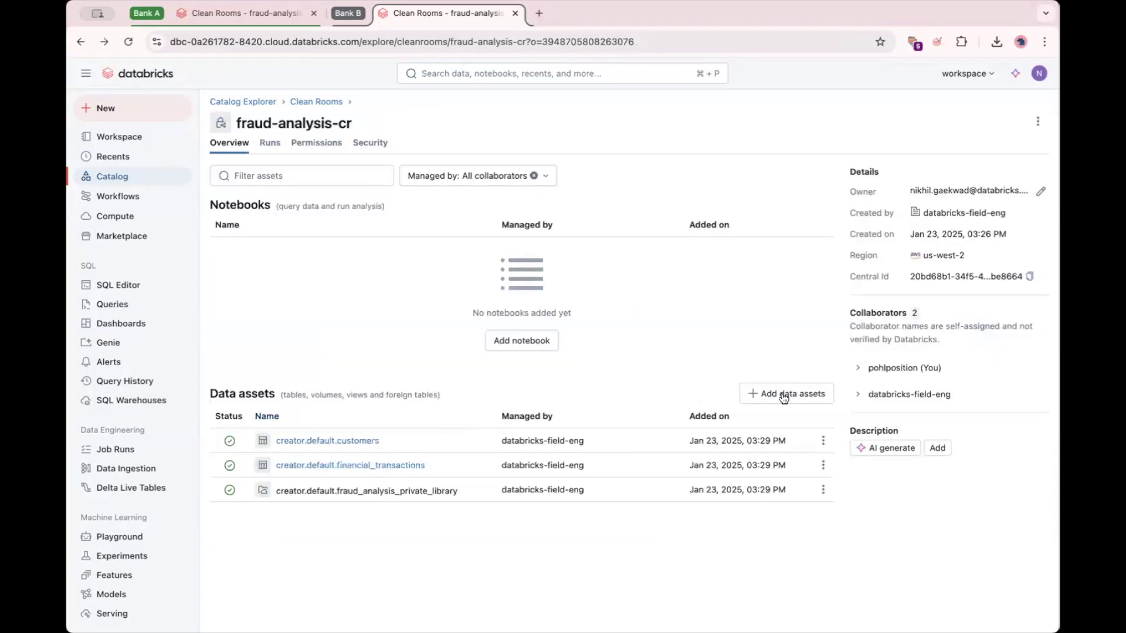
Step: Add the customer_risk_profiles and merchants tables from the us_fraud_reports schema of fraud_reports_db_catalog to the clean room
left_click(783, 396)
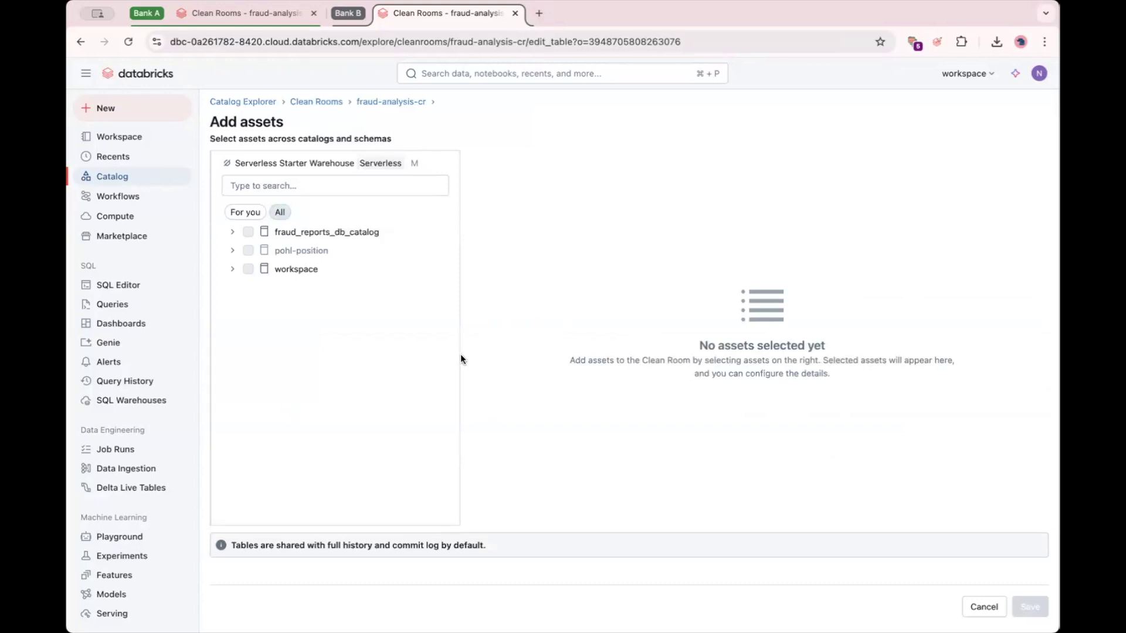
left_click(233, 234)
left_click(236, 287)
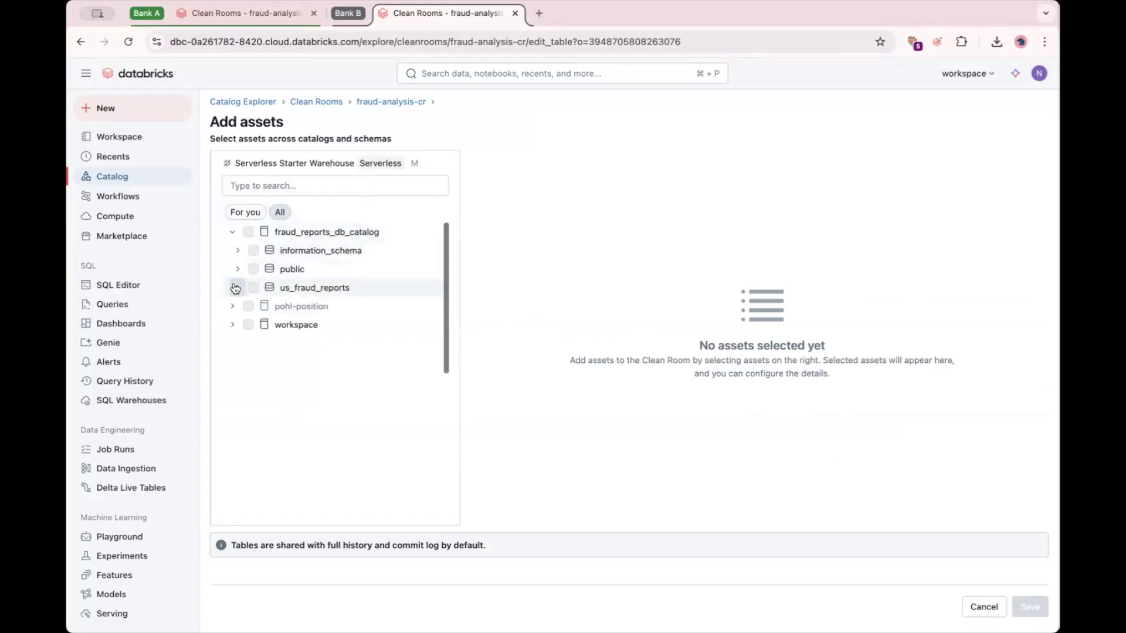
left_click(259, 306)
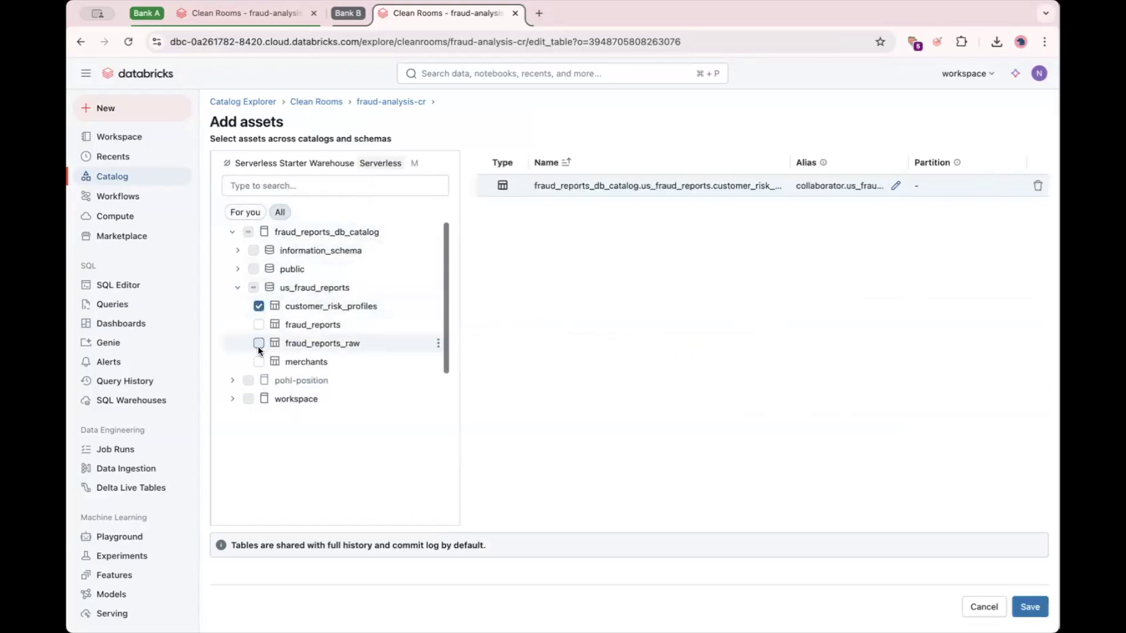
left_click(258, 362)
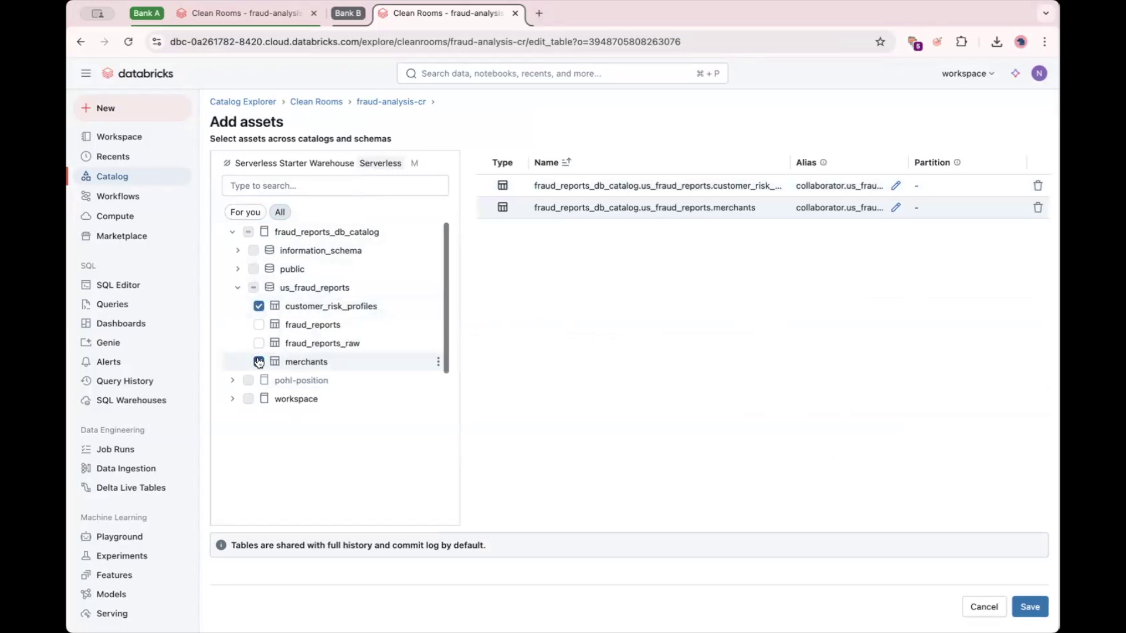
left_click(1030, 607)
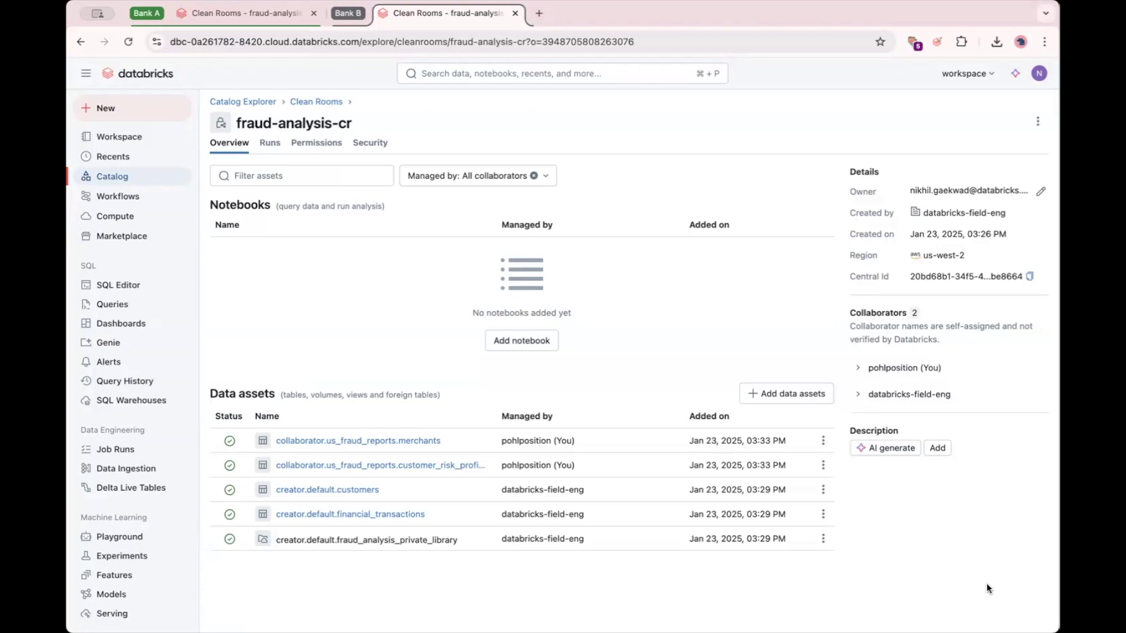
Step: Add the Fraud Detection notebook from the user's workspace folder to the clean room, keeping its name
left_click(510, 342)
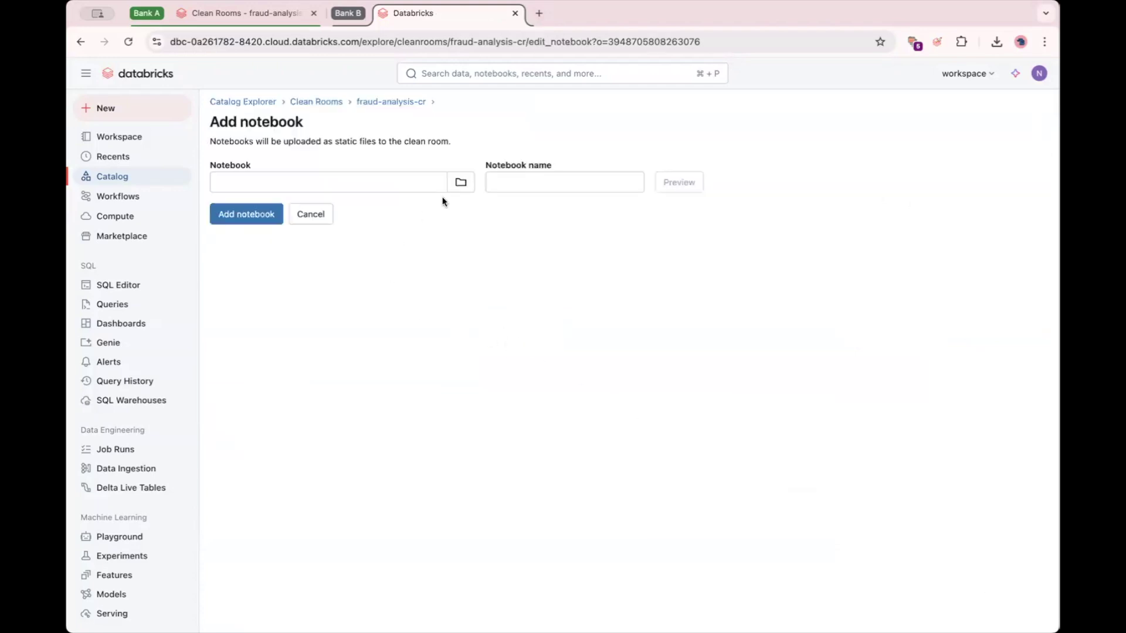
left_click(464, 181)
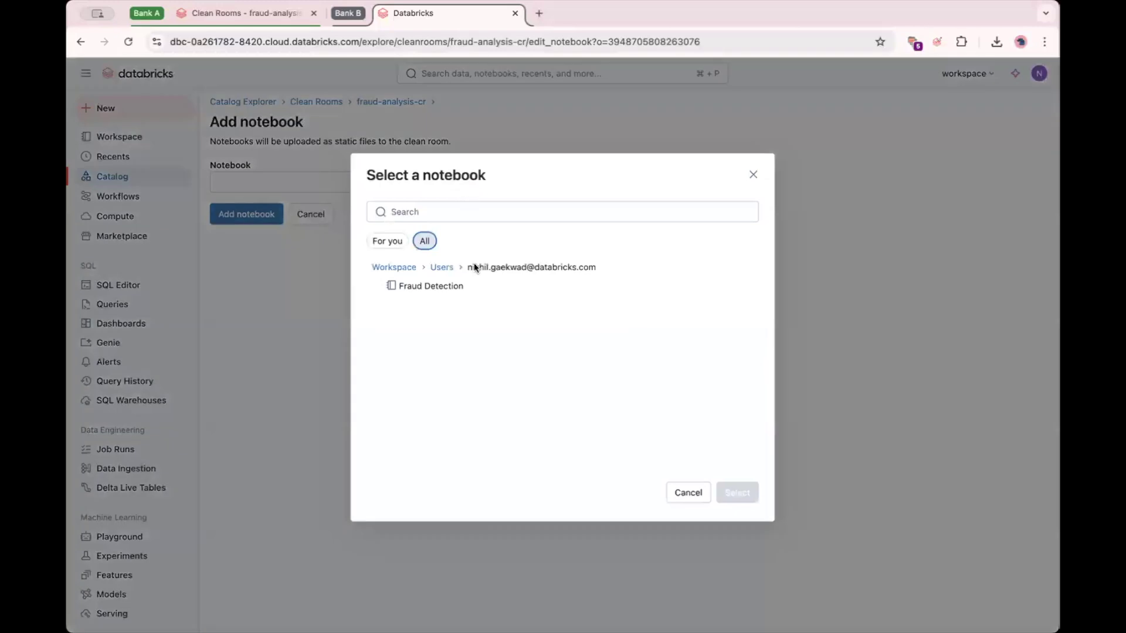
left_click(476, 293)
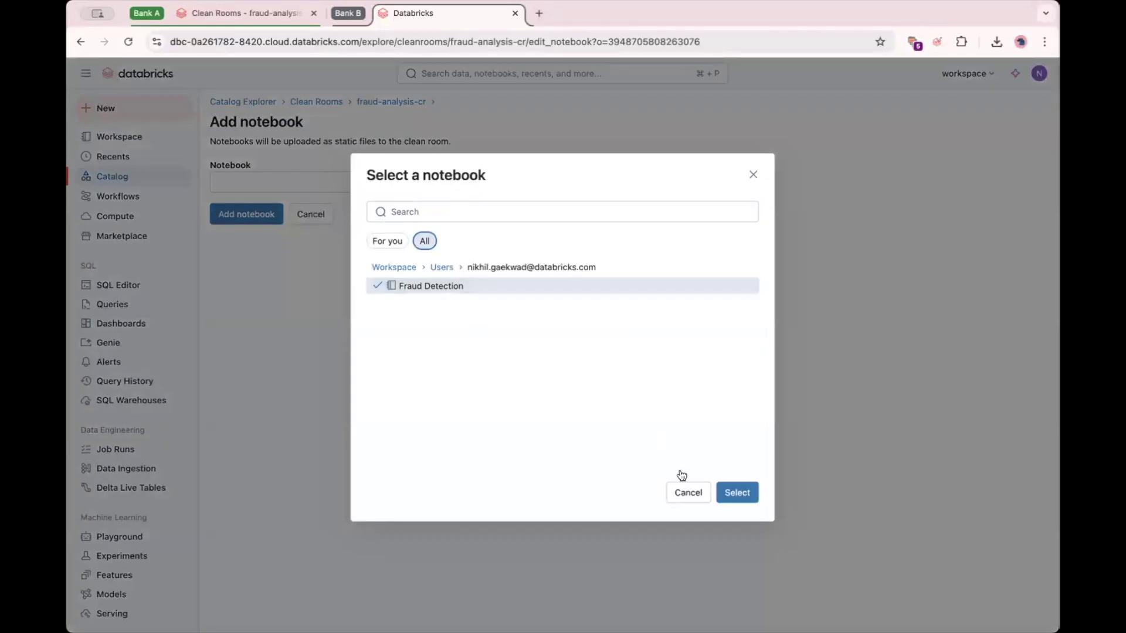
left_click(736, 493)
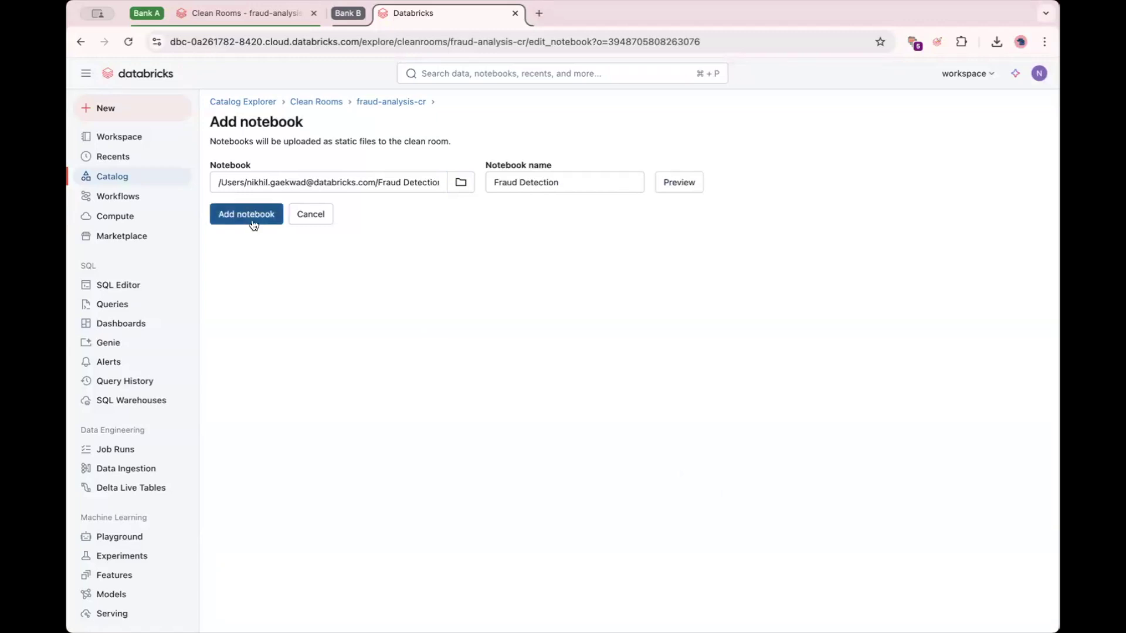
left_click(251, 220)
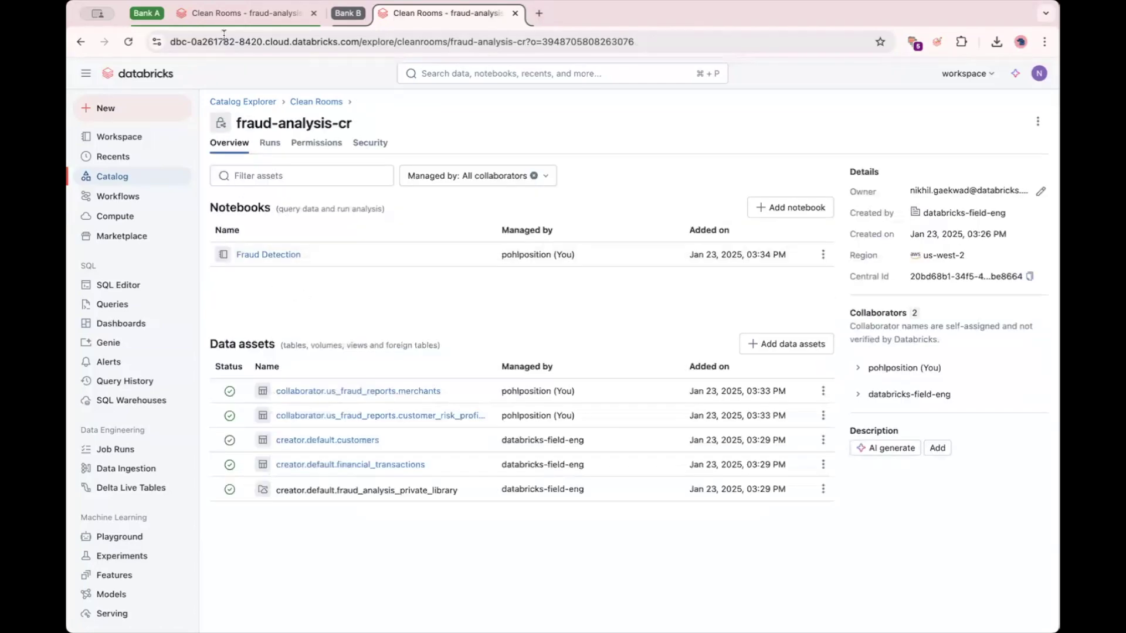
Step: Return to Bank A's workspace, refresh the clean room and review the code of the shared Fraud Detection notebook
left_click(227, 22)
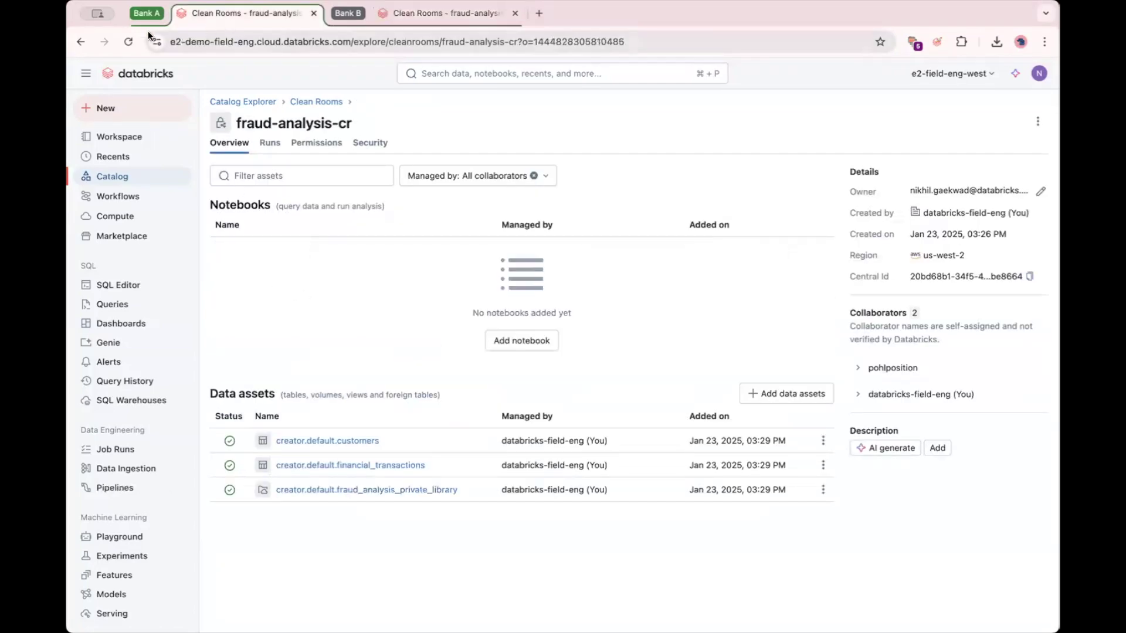
left_click(131, 39)
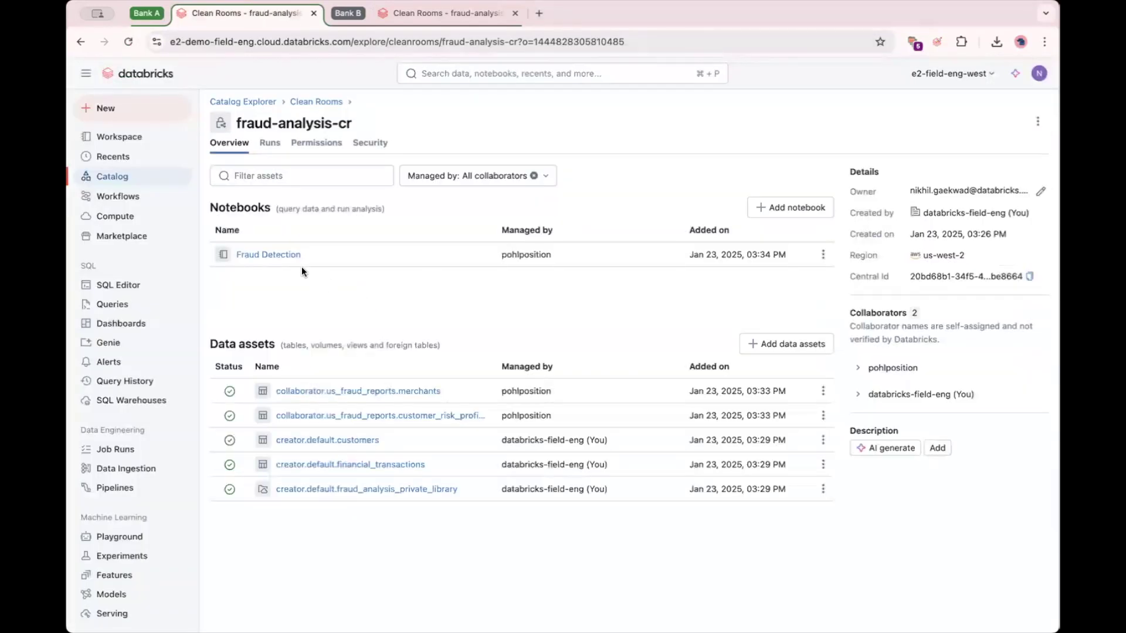
left_click(271, 254)
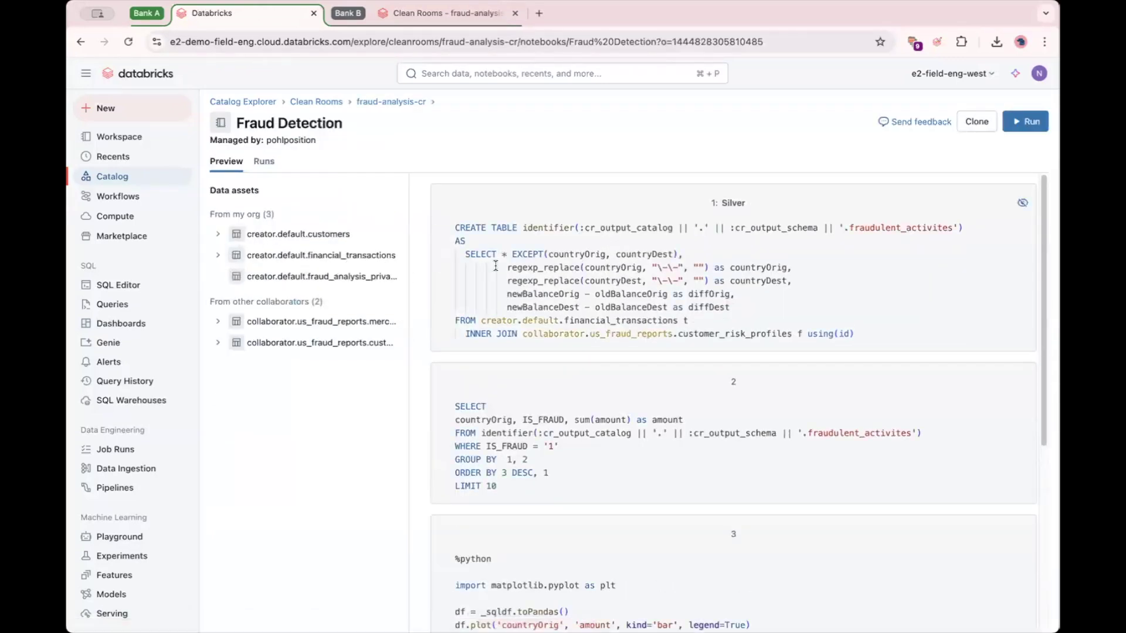
scroll(495, 265, "down", 3)
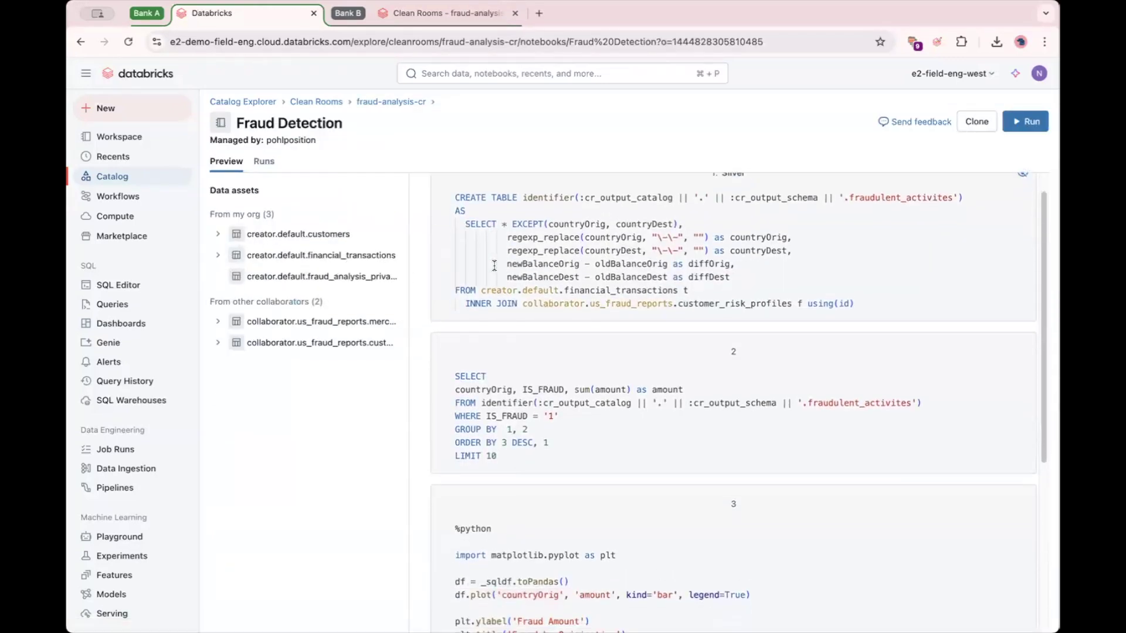
scroll(496, 266, "up", 3)
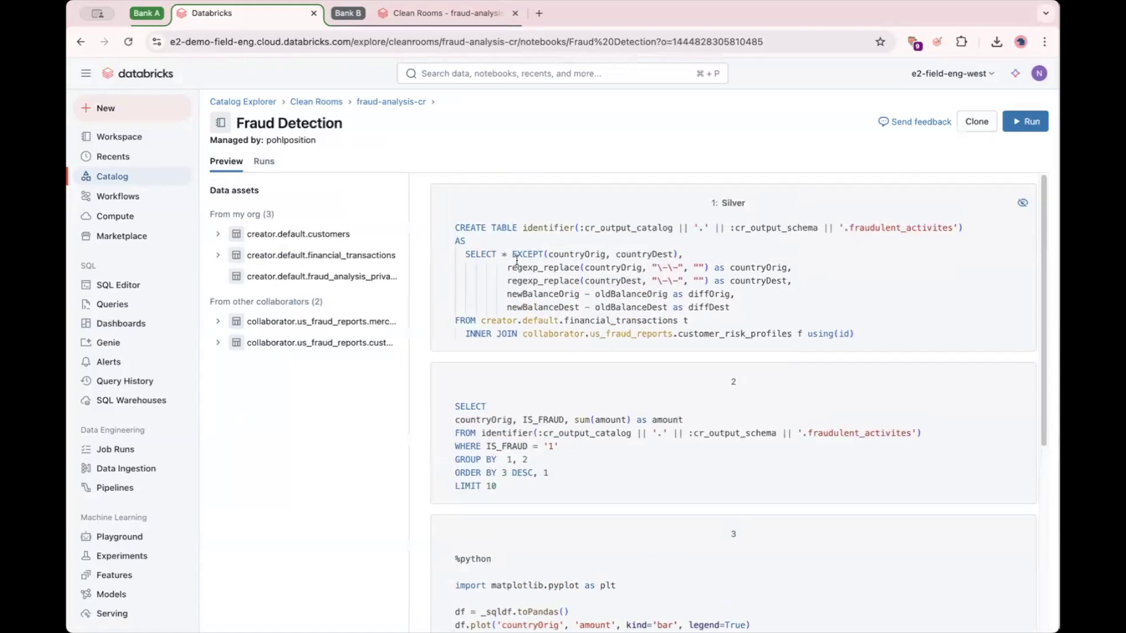
Step: Run the Fraud Detection notebook without parameters, confirming that it and its private libraries reflect the expected workload
left_click(1021, 122)
left_click(621, 368)
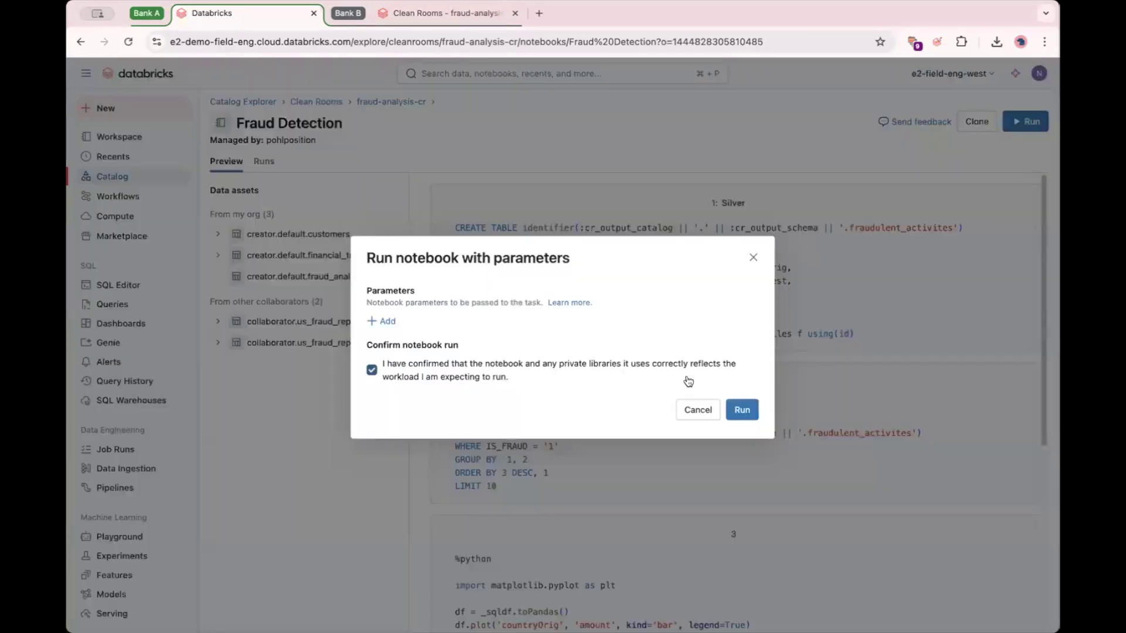
left_click(729, 412)
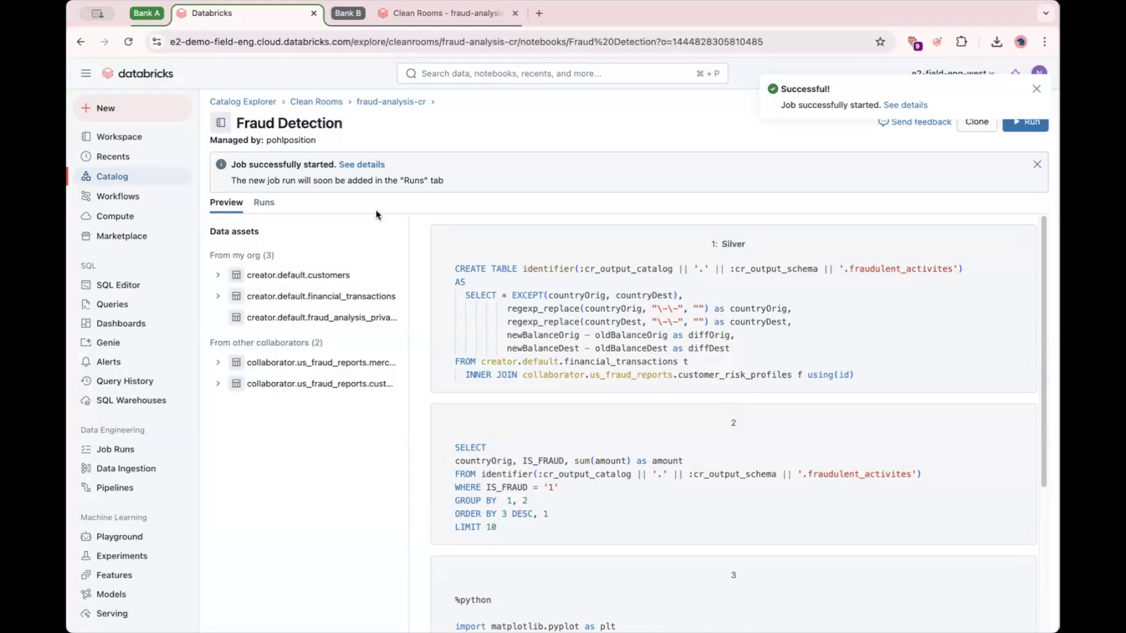
Step: Open the notebook run's details and examine its output, including the fraud amounts table and the Fraud by Originating Country chart
left_click(369, 164)
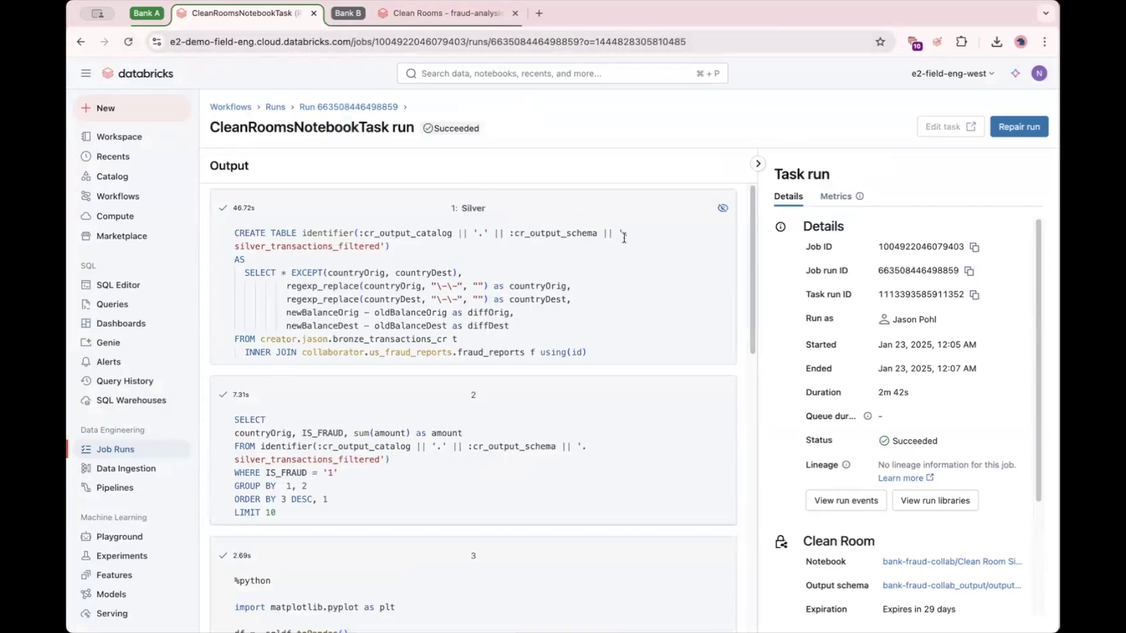
scroll(624, 237, "down", 3)
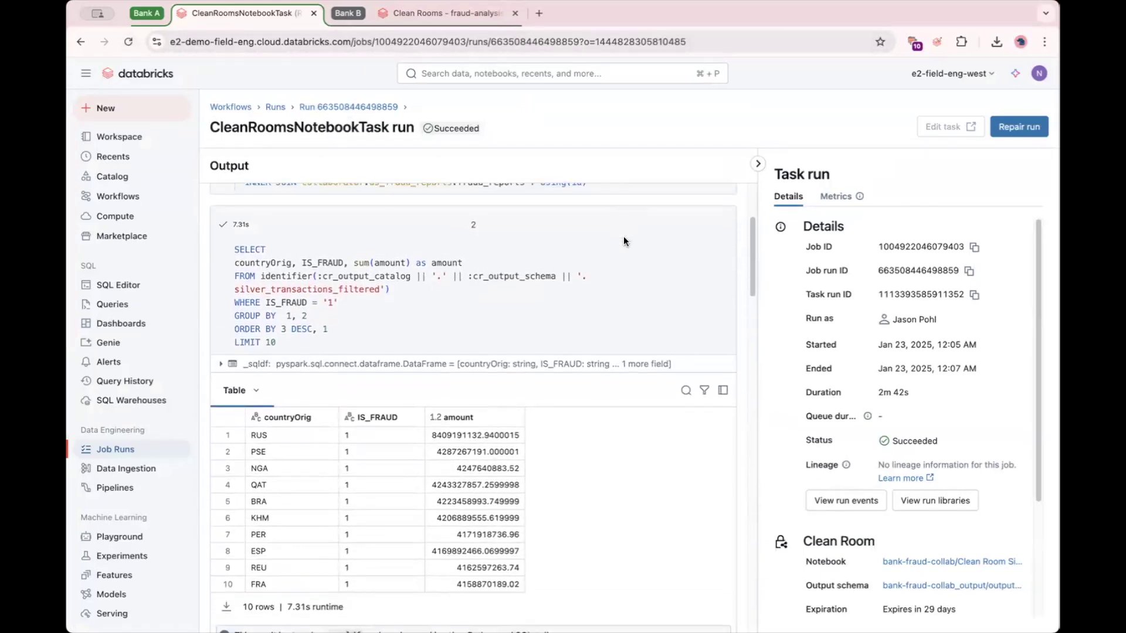
scroll(624, 236, "down", 7)
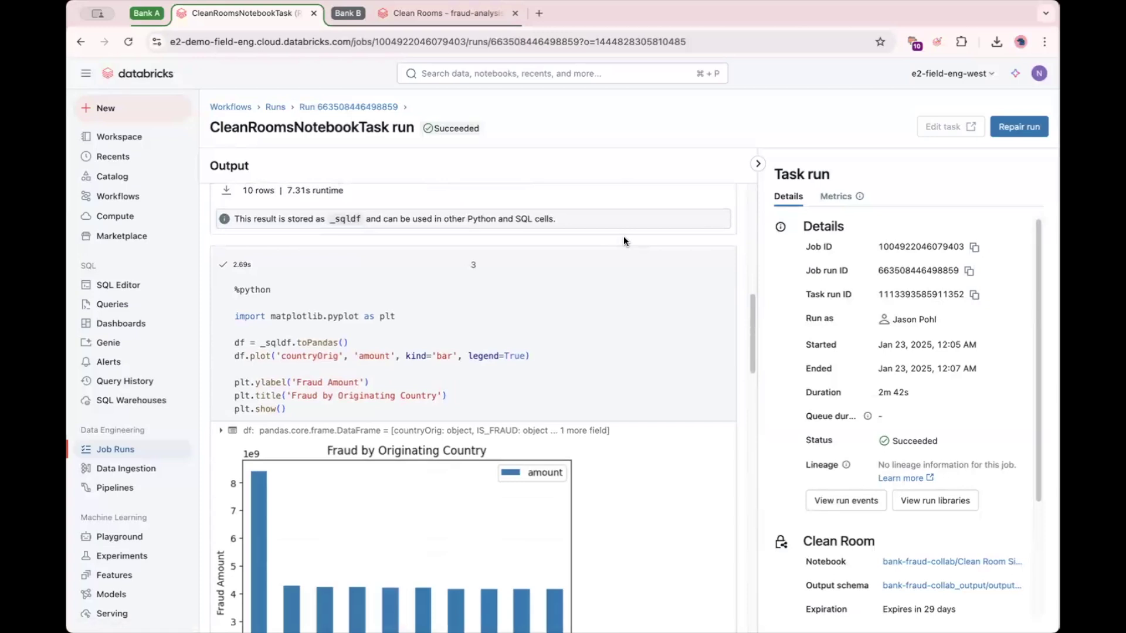
scroll(624, 237, "down", 1)
scroll(624, 236, "down", 1)
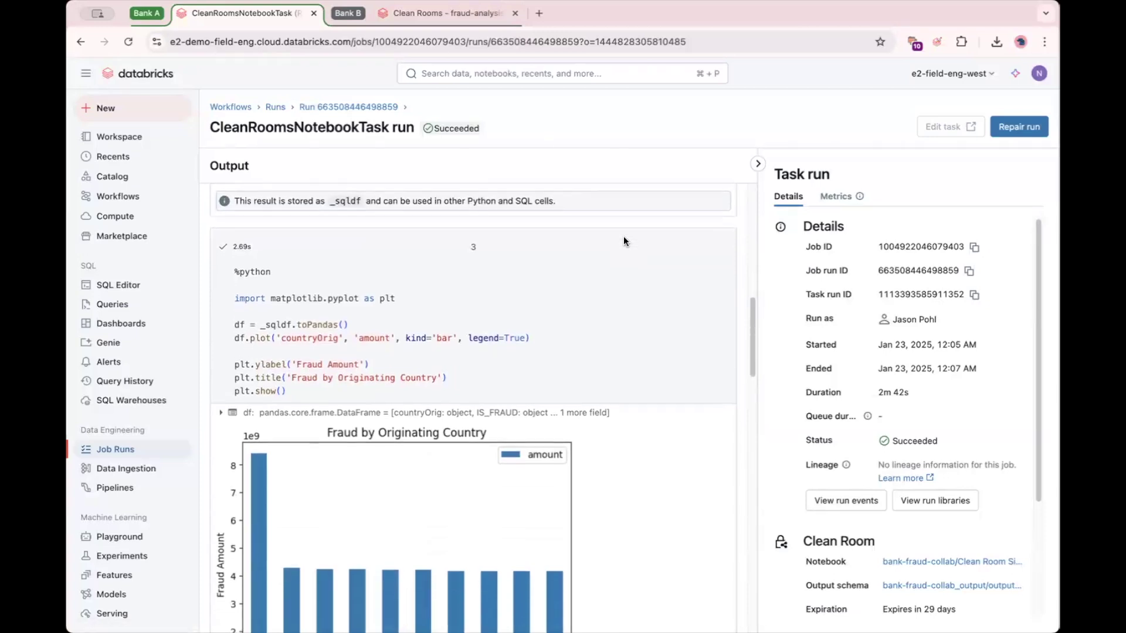